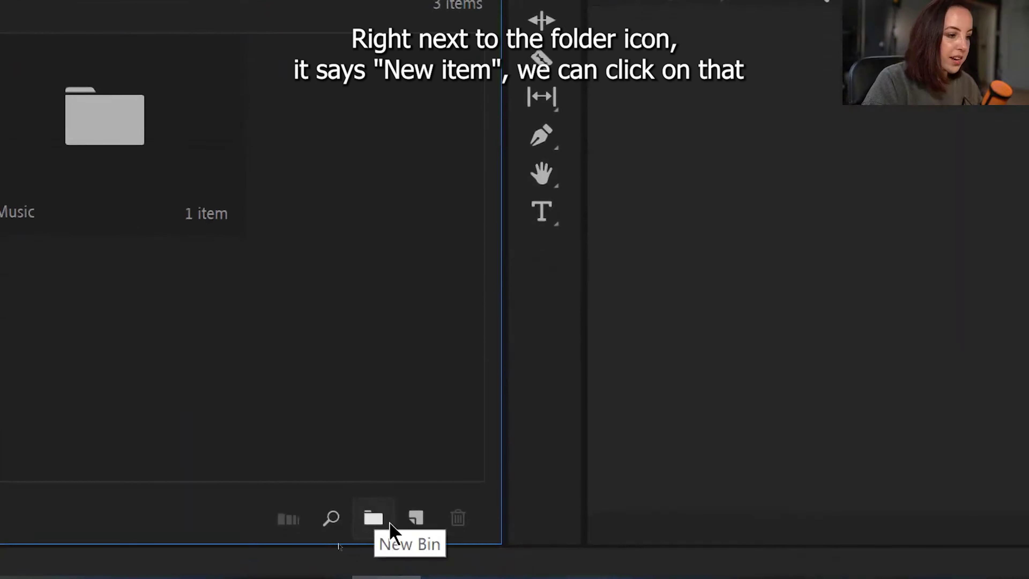
Create Sequence 02 from the RED R3D 4K 16x9 25 fps preset via New Item > Sequence
click(417, 518)
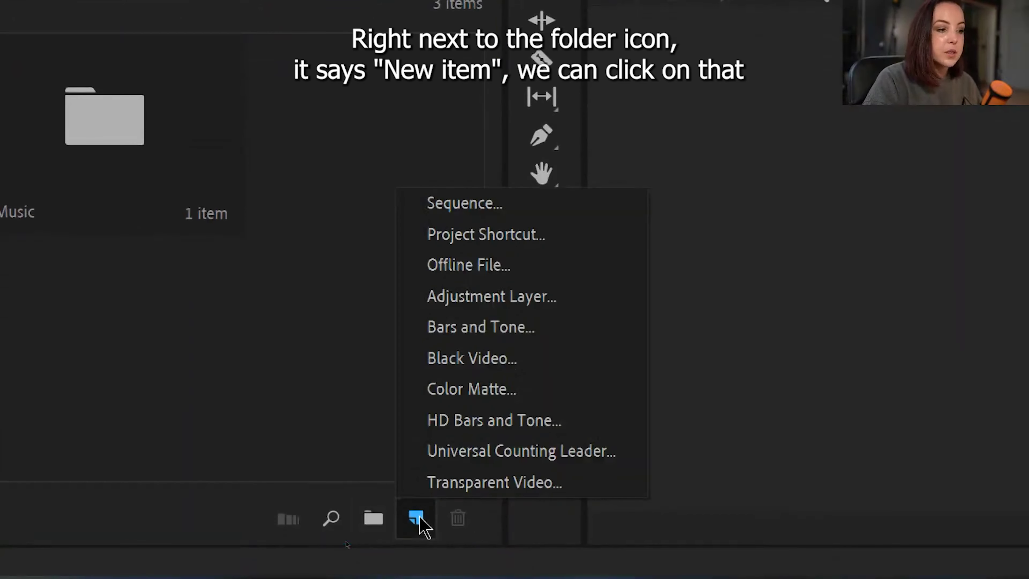
click(485, 205)
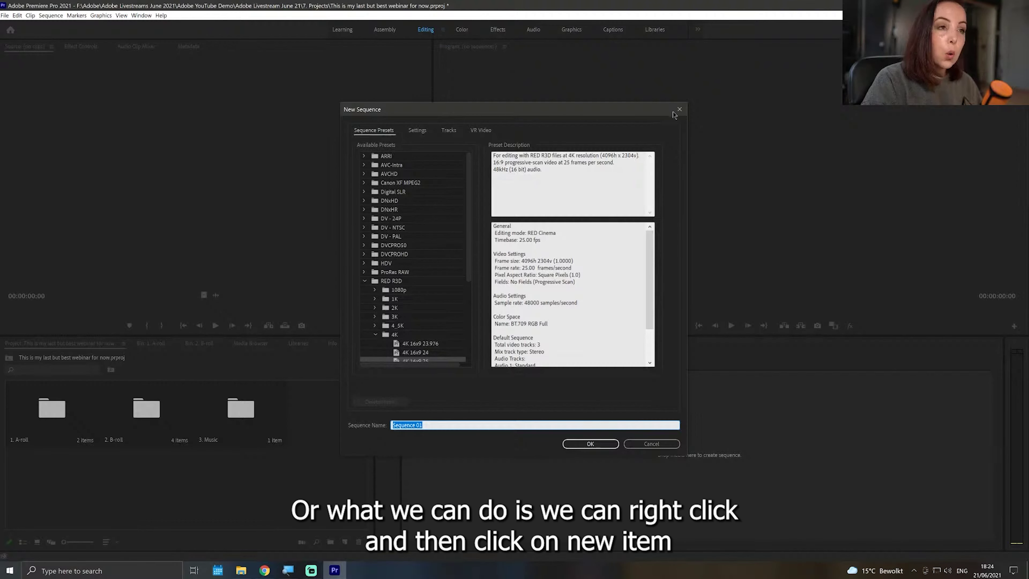
click(680, 109)
right_click(310, 429)
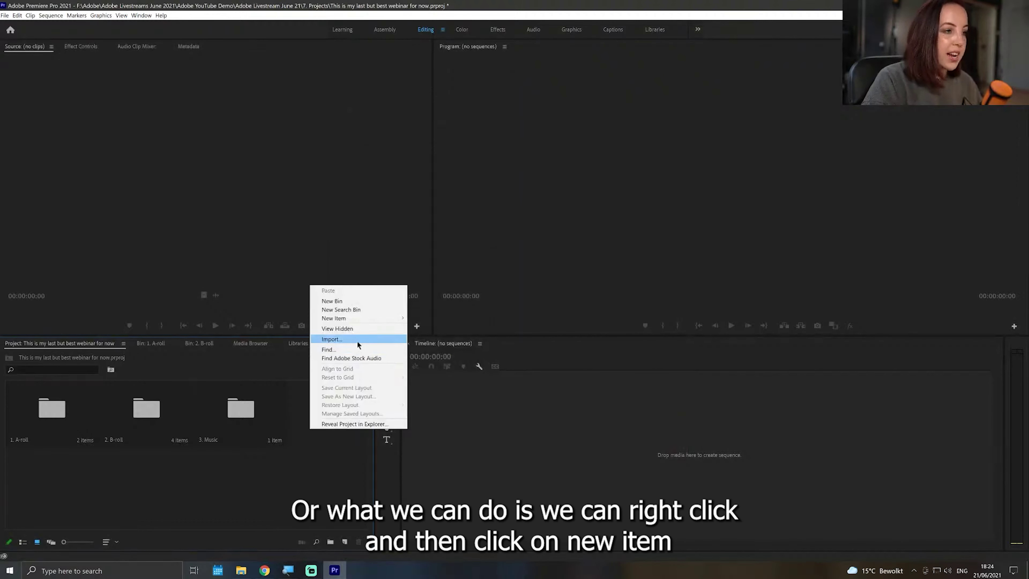
click(371, 318)
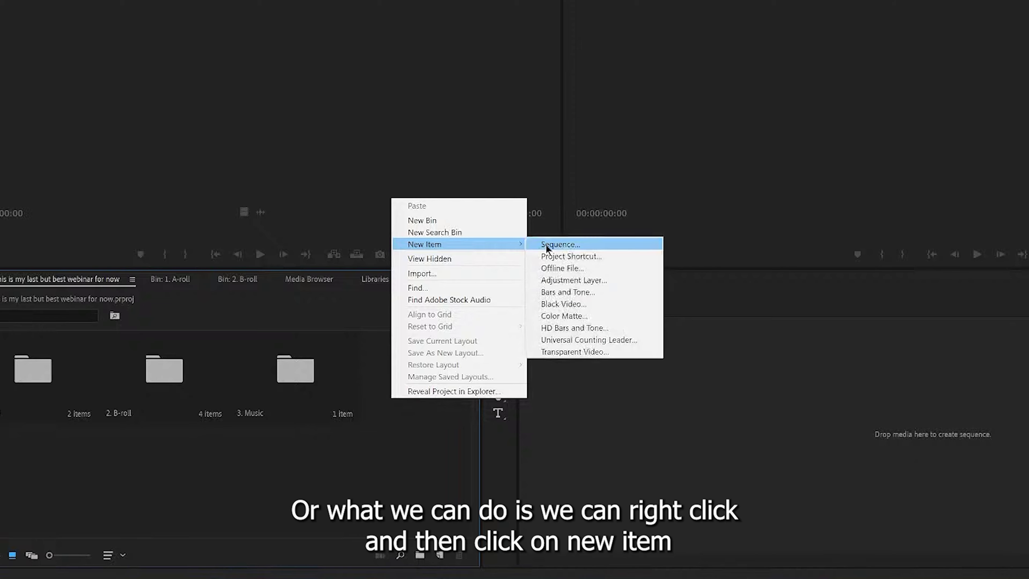
click(547, 245)
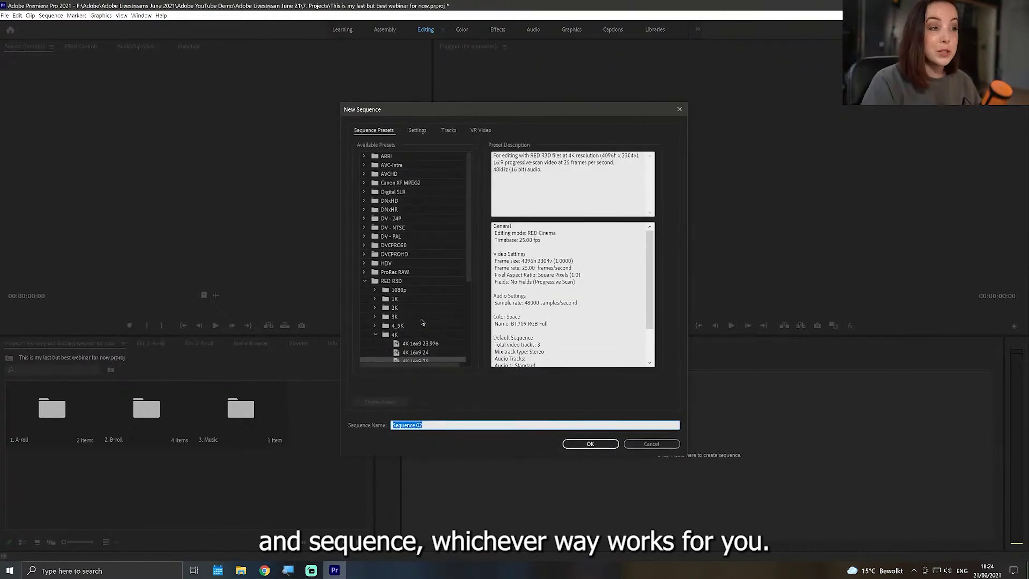
drag(469, 233, 455, 346)
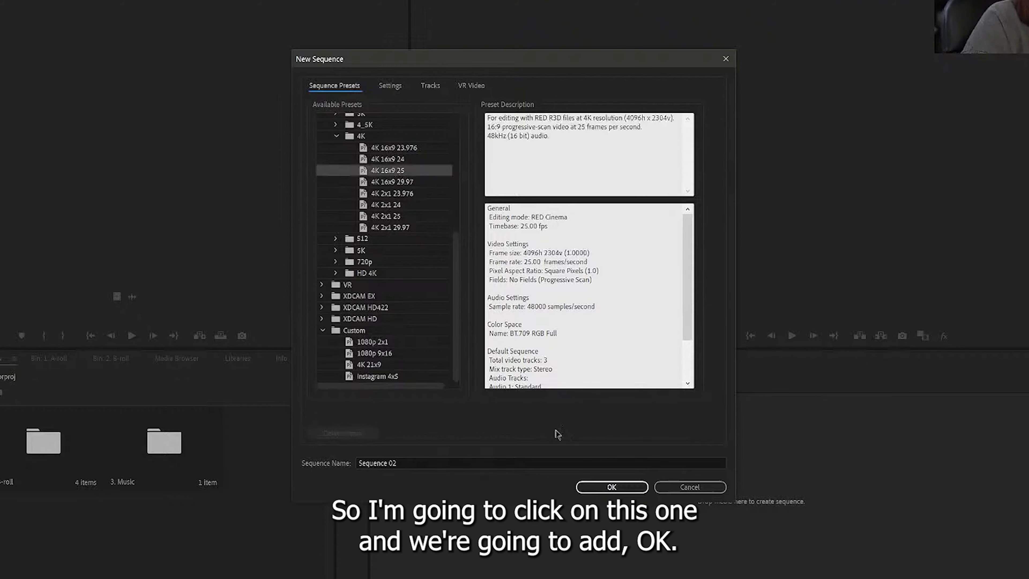
click(601, 491)
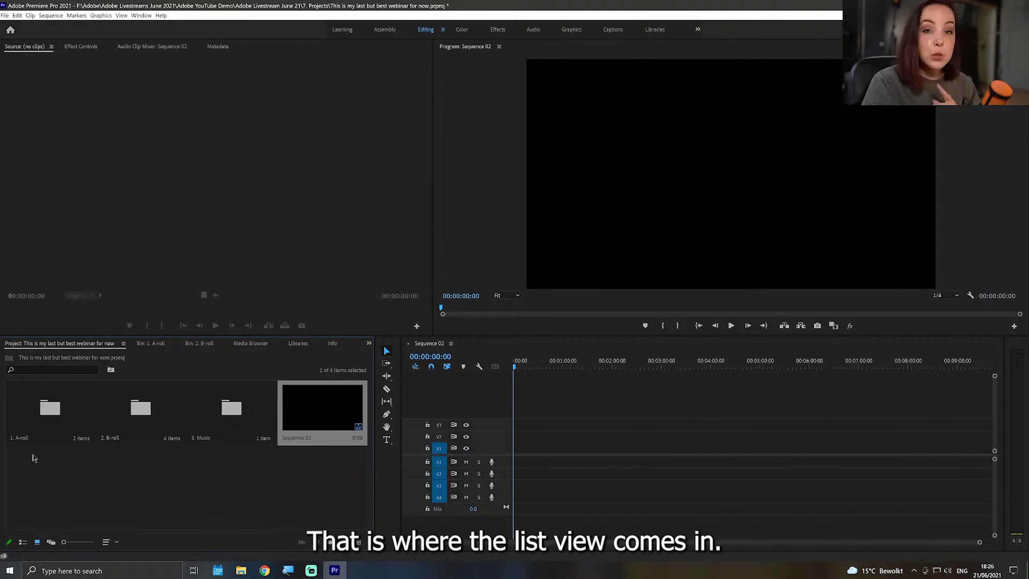
Open the A-roll bin in List View and select C0194.mp4
double_click(46, 411)
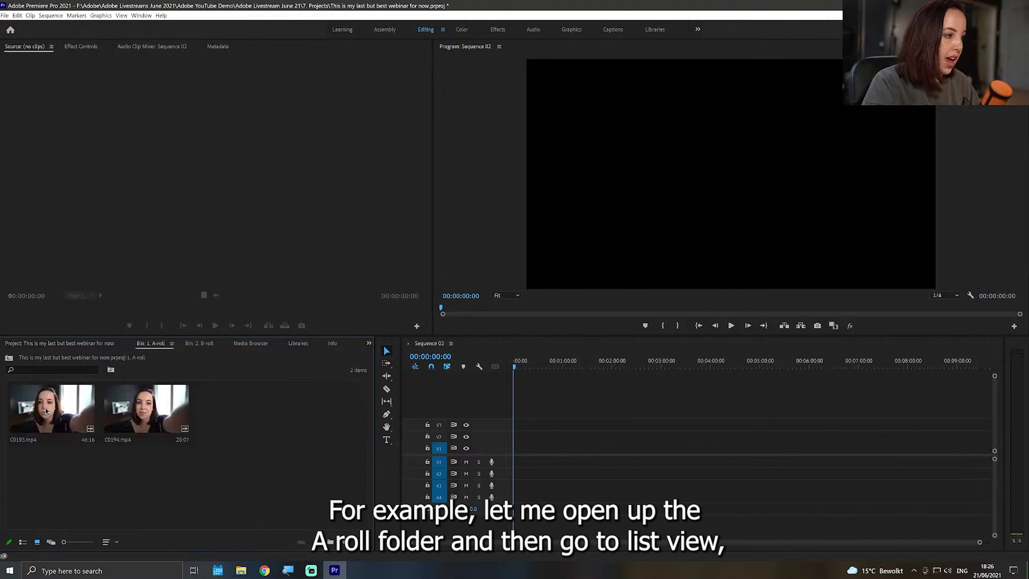
click(28, 541)
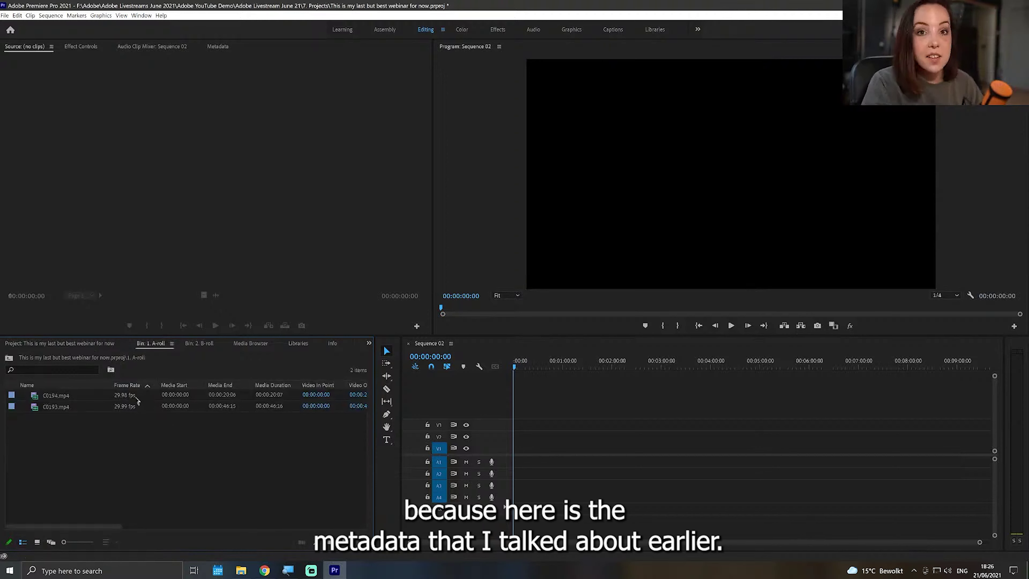
click(118, 398)
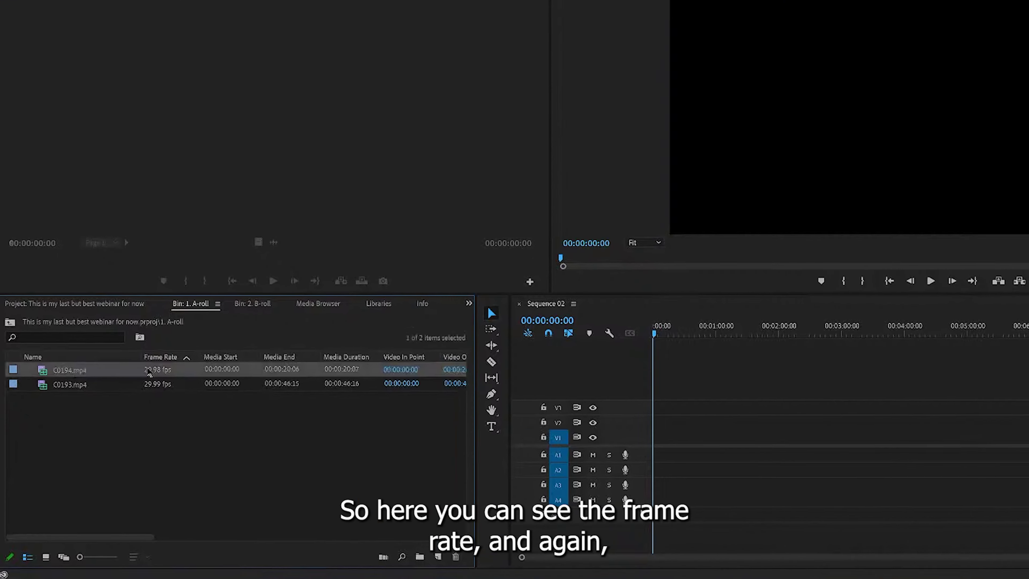
click(150, 371)
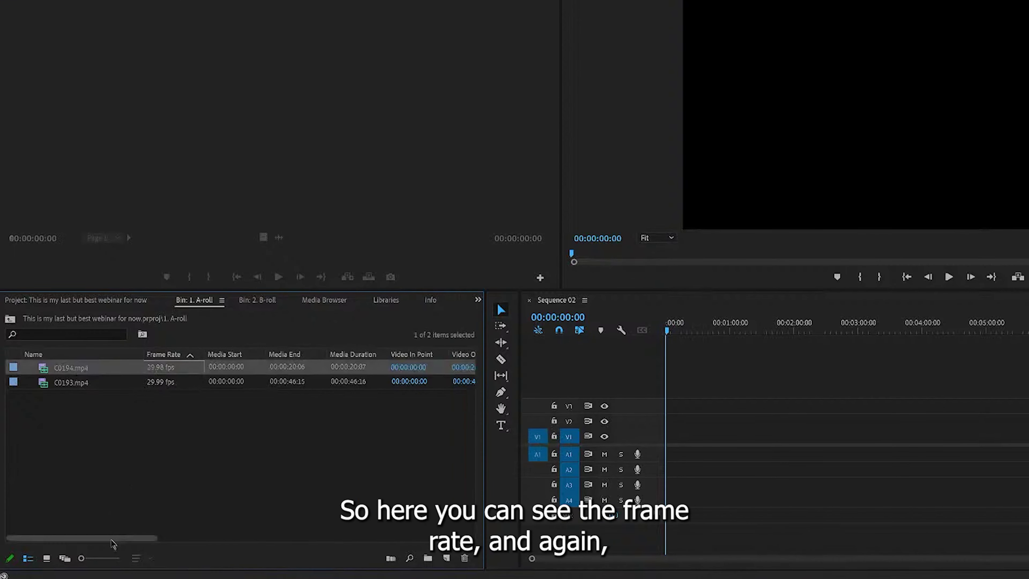
mouse_move(114, 537)
mouse_down()
mouse_move(251, 538)
mouse_move(125, 537)
mouse_up()
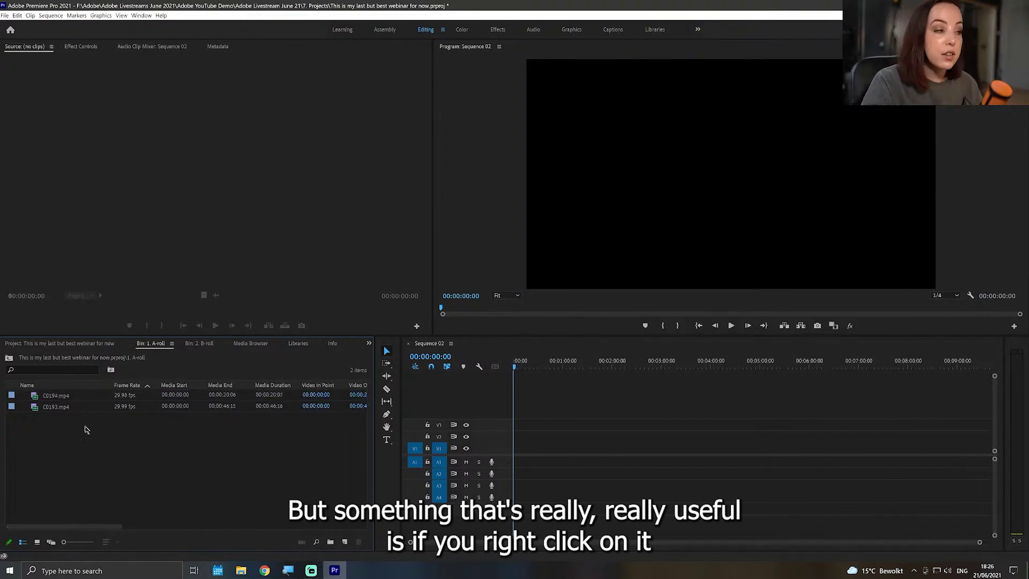
Create a new sequence from C0194.mp4 and save the project
right_click(69, 400)
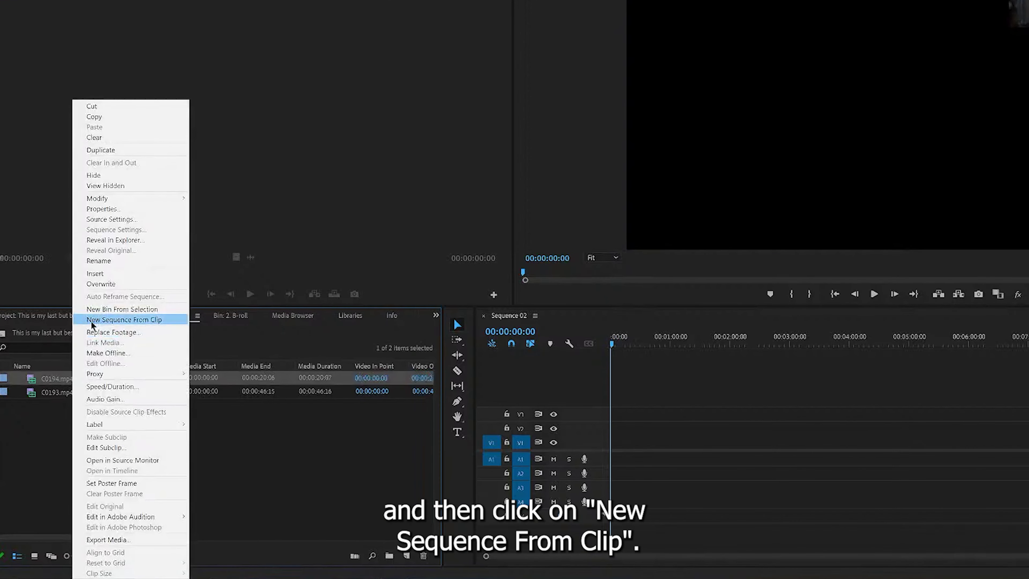
click(93, 320)
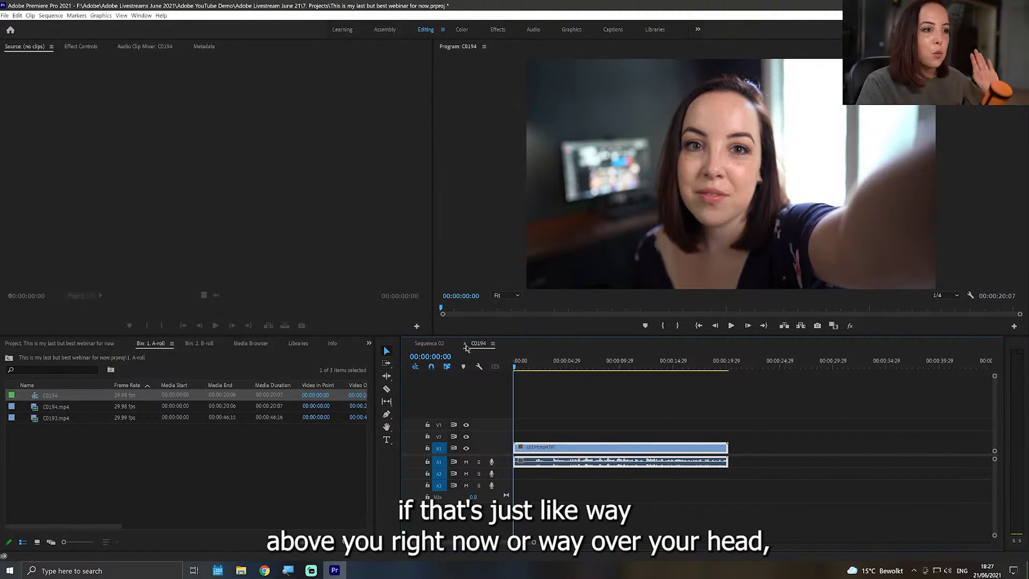
key(ctrl+s)
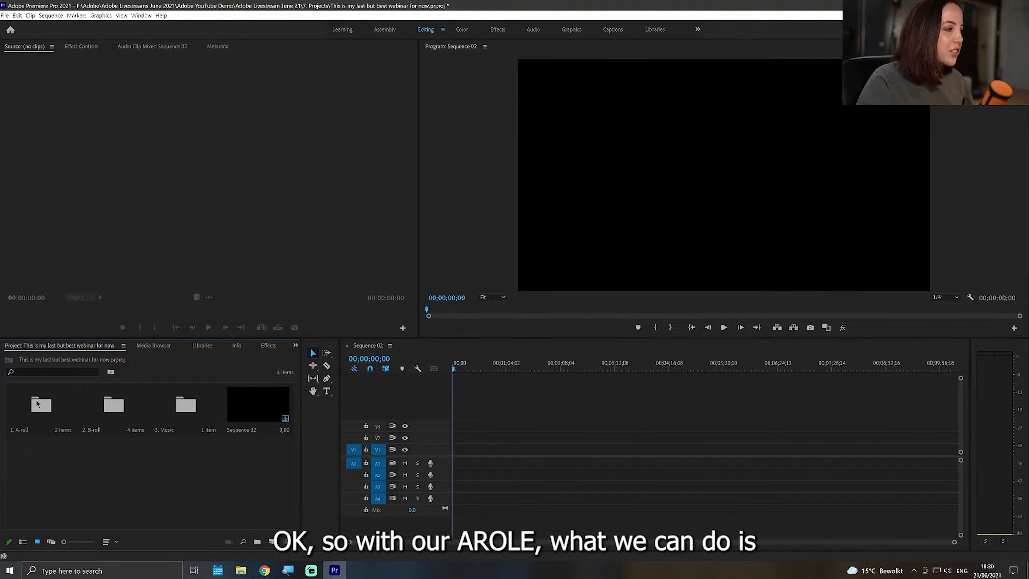
Load C0193.mp4 from the A-roll bin in the Source monitor and insert it into Sequence 02
double_click(37, 403)
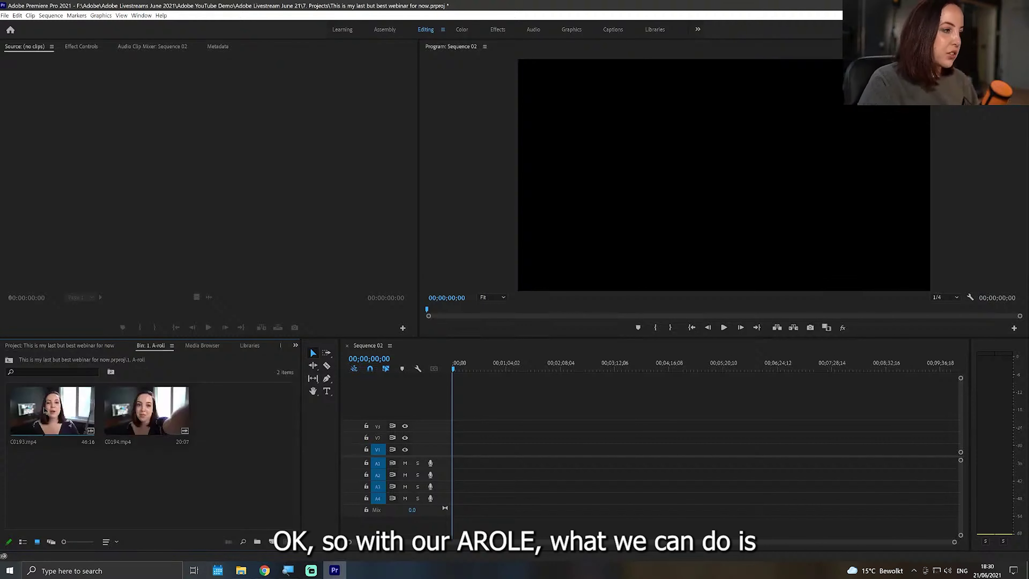
double_click(44, 411)
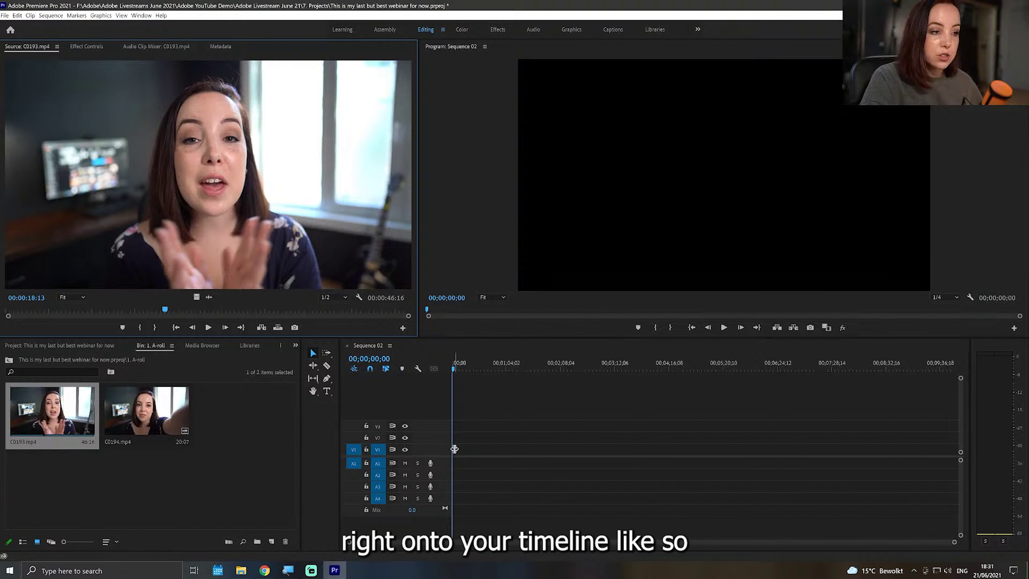
drag(53, 410, 250, 215)
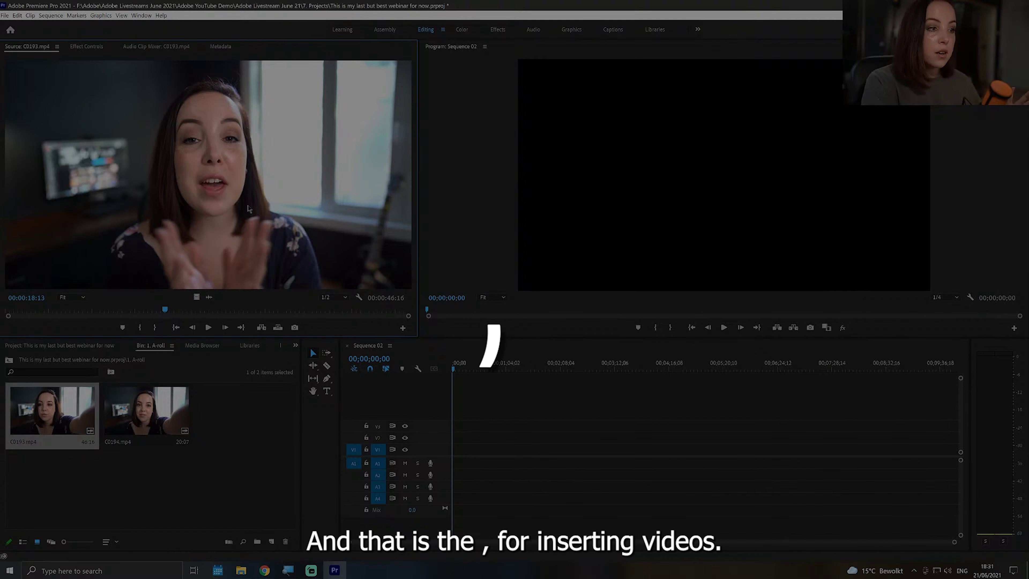
key(comma)
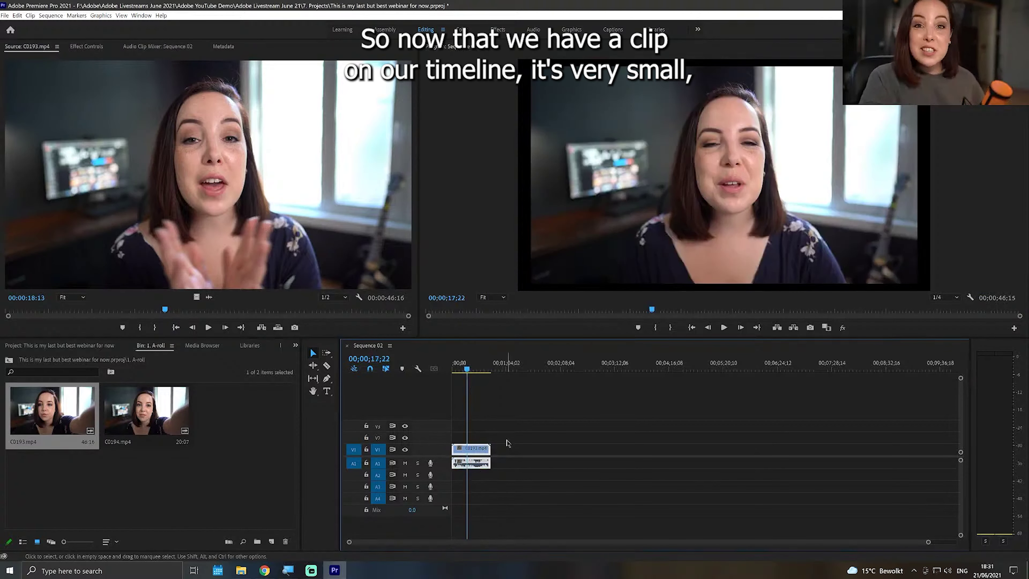
Zoom the Sequence 02 timeline in so the C0193 clip spreads wider
click(488, 498)
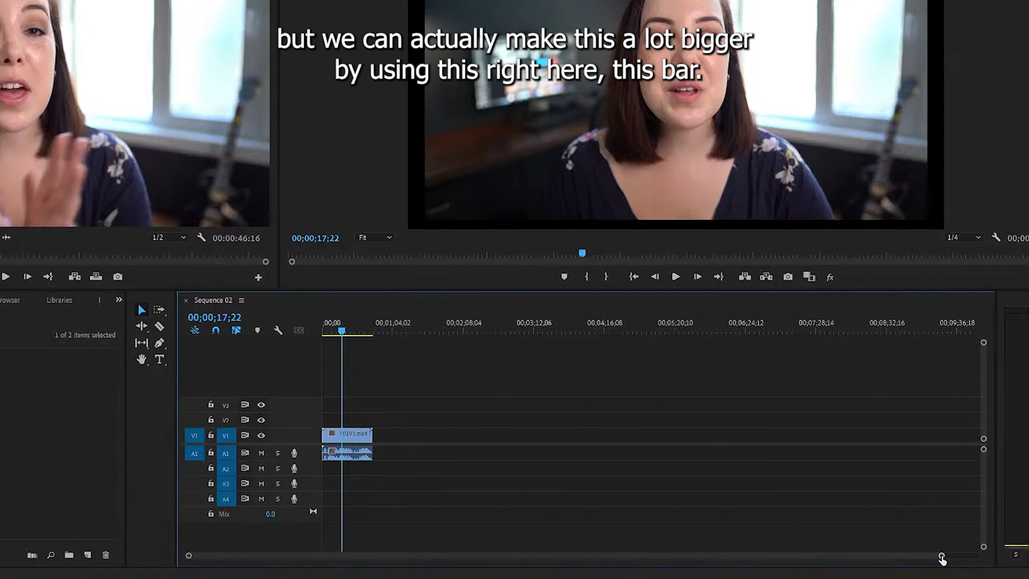
drag(942, 559, 662, 572)
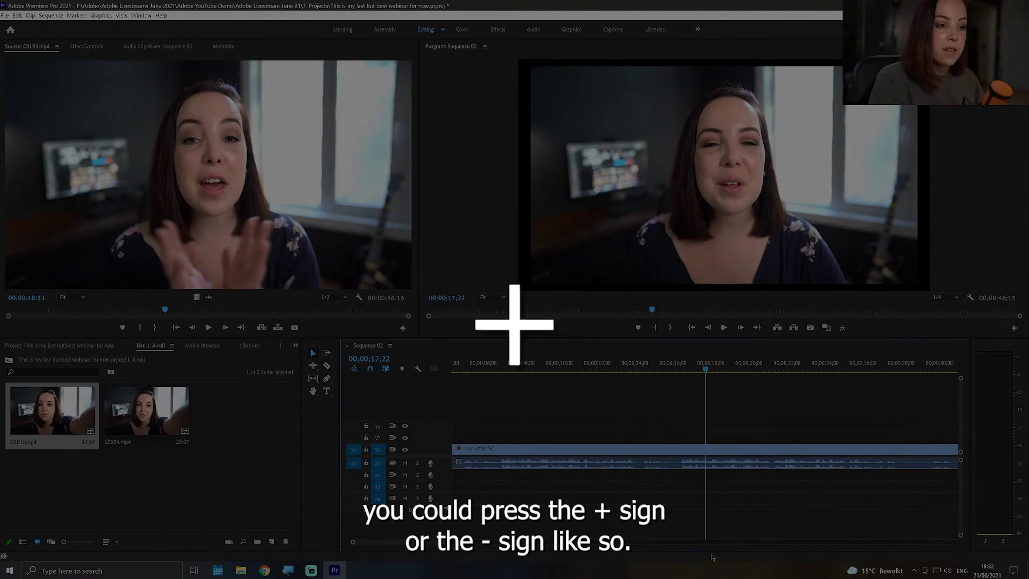
key(=)
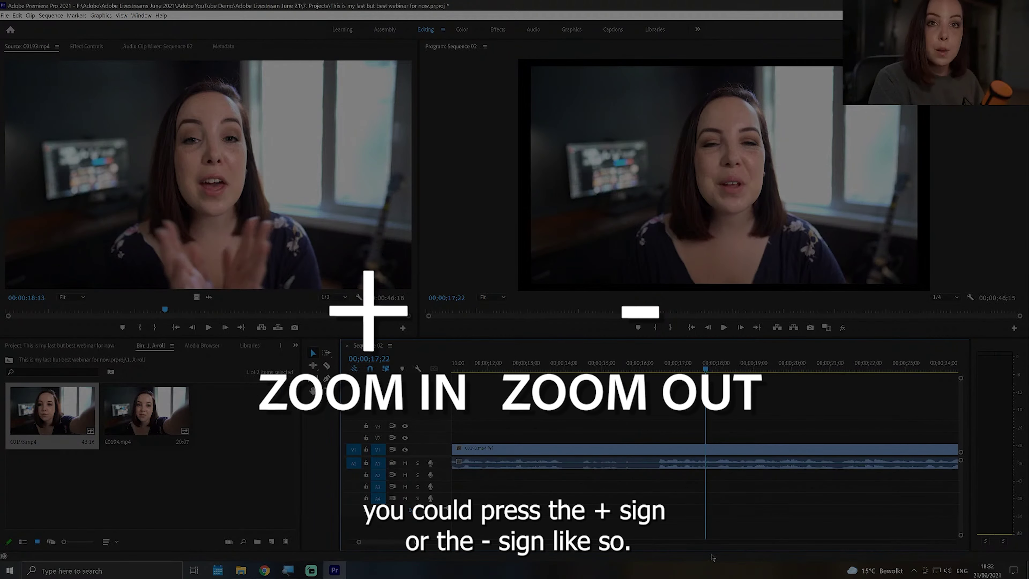
key(minus)
key(minus)
key(minus)
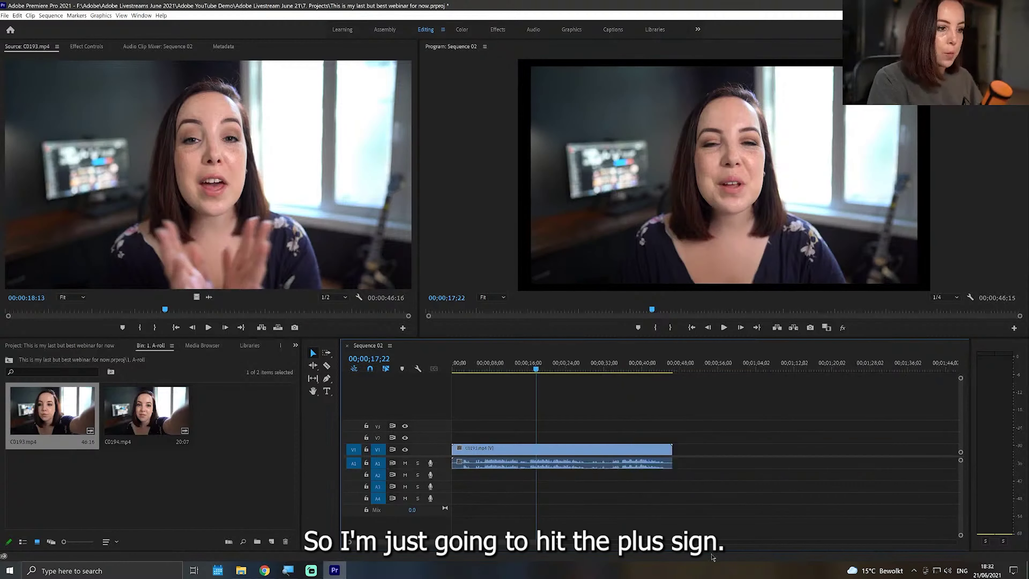
key(=)
key(=)
key(=)
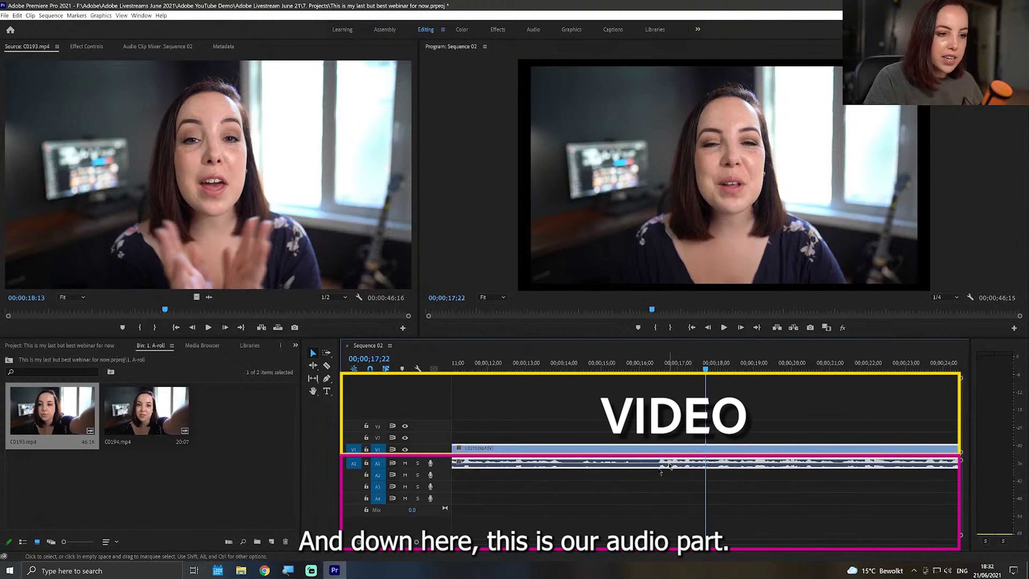
Enlarge the timeline track heights by moving the video/audio divider
click(736, 510)
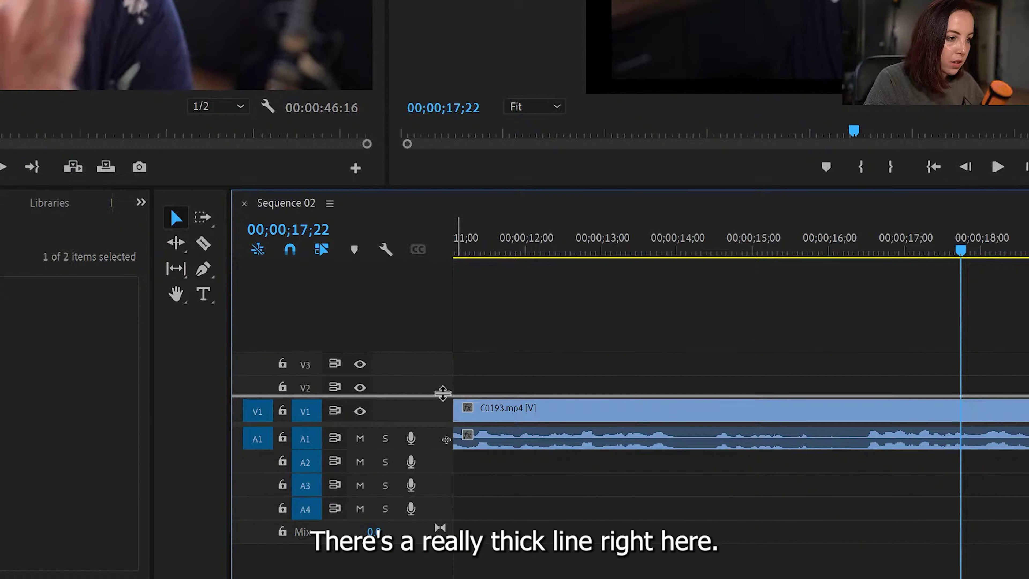
mouse_move(446, 442)
mouse_down()
mouse_move(446, 428)
mouse_move(440, 446)
mouse_up()
drag(430, 404, 368, 433)
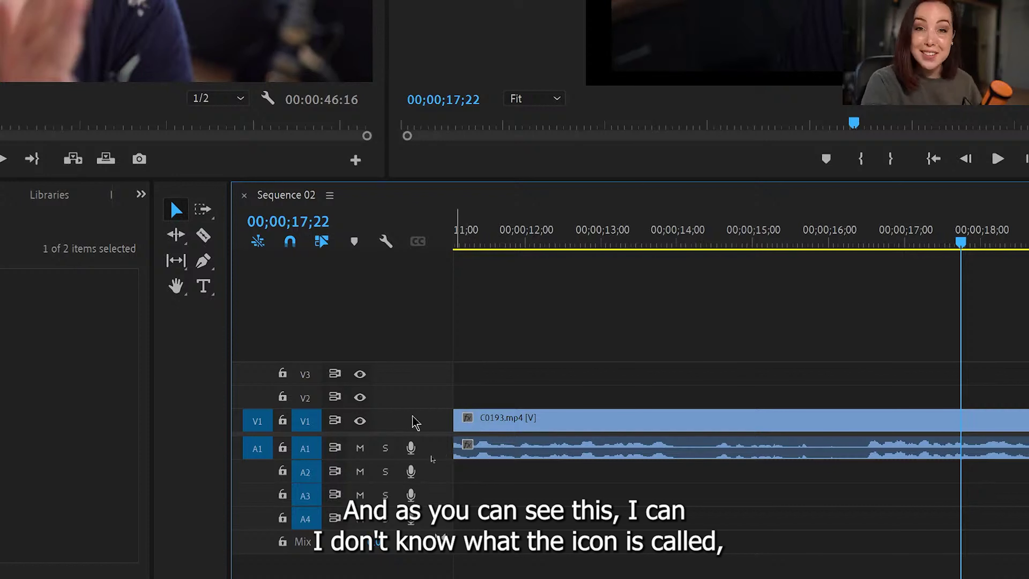
Make Video 1 taller upward and Audio 1 taller downward to reveal thumbnails and waveforms
mouse_move(416, 410)
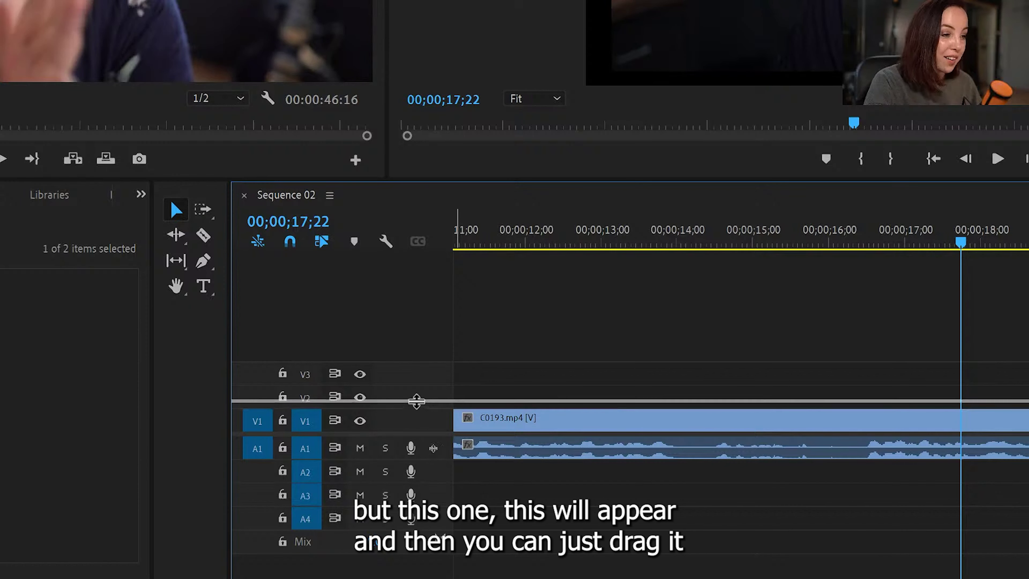
drag(416, 401, 418, 337)
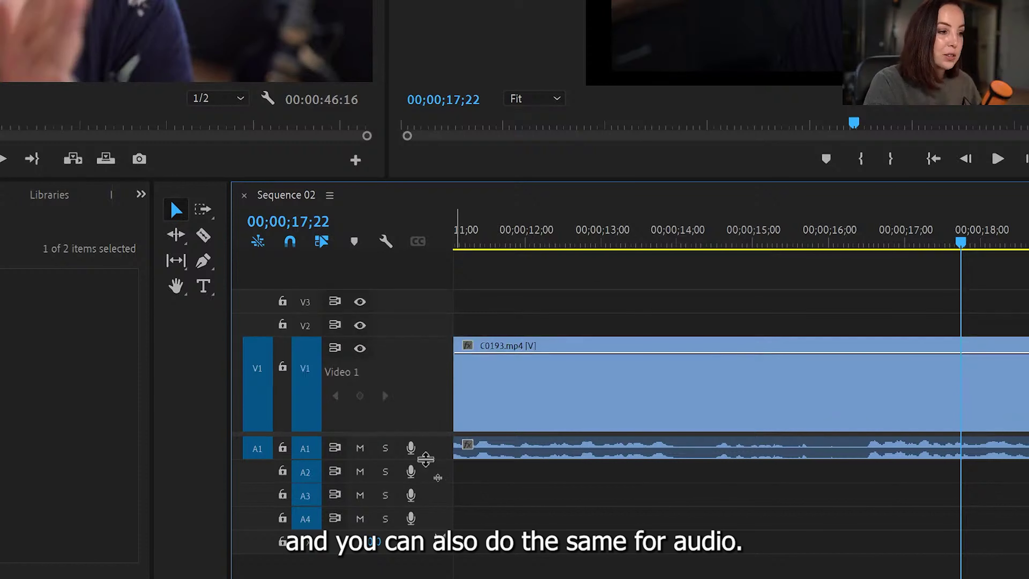
drag(435, 457, 433, 520)
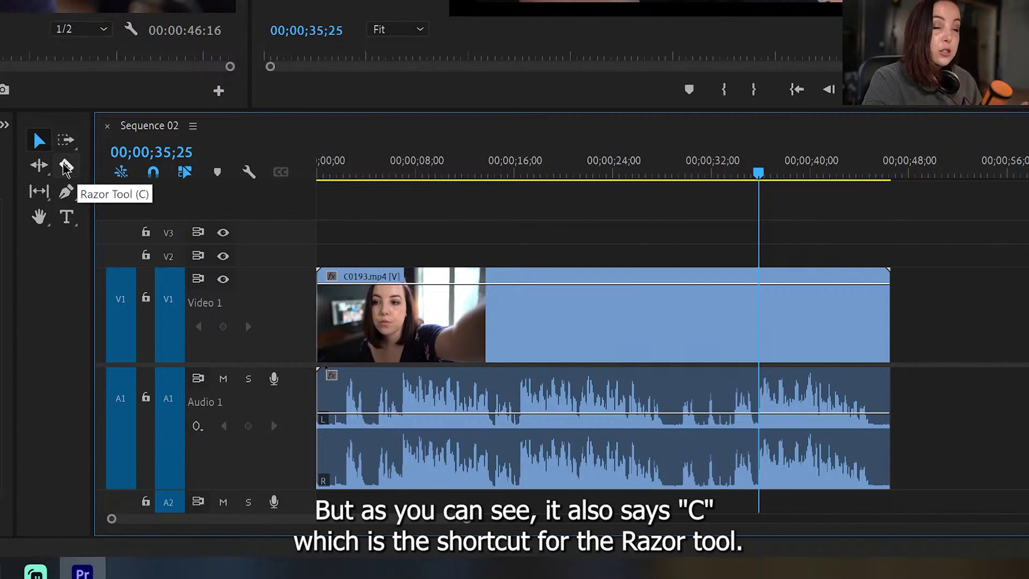
Razor-cut the C0193 clip at the playhead, 00;00;35;25
key(c)
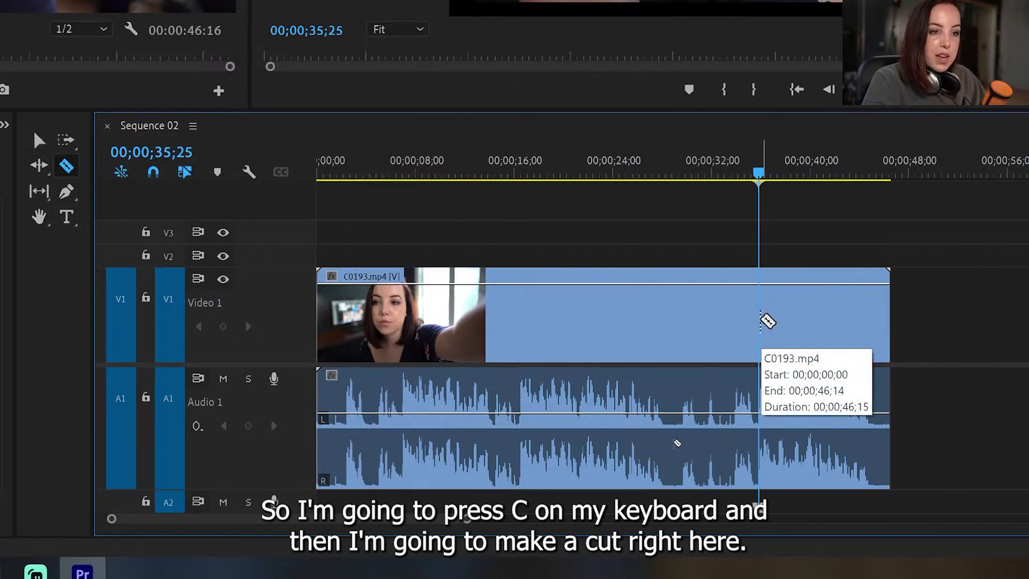
click(761, 322)
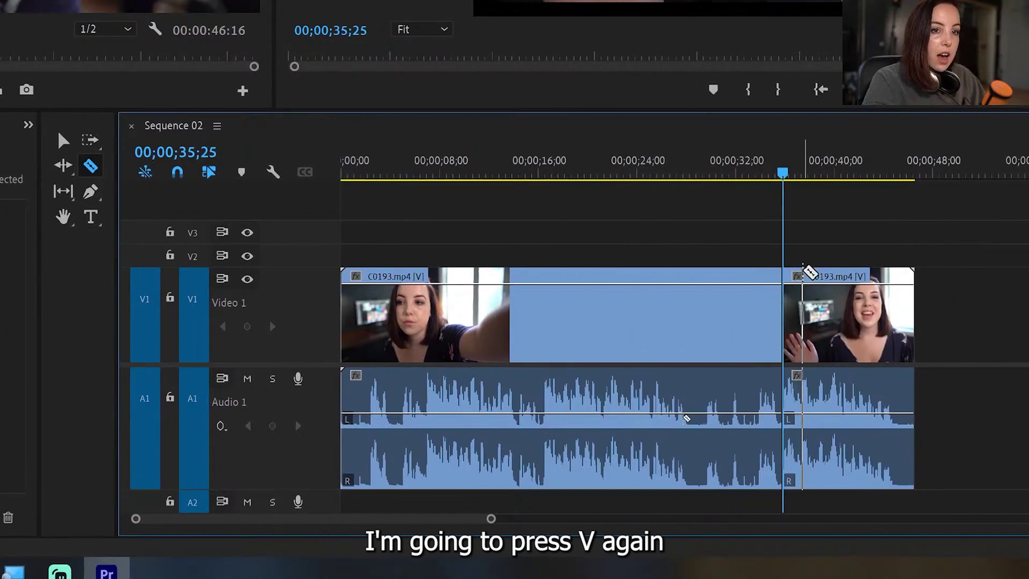
key(v)
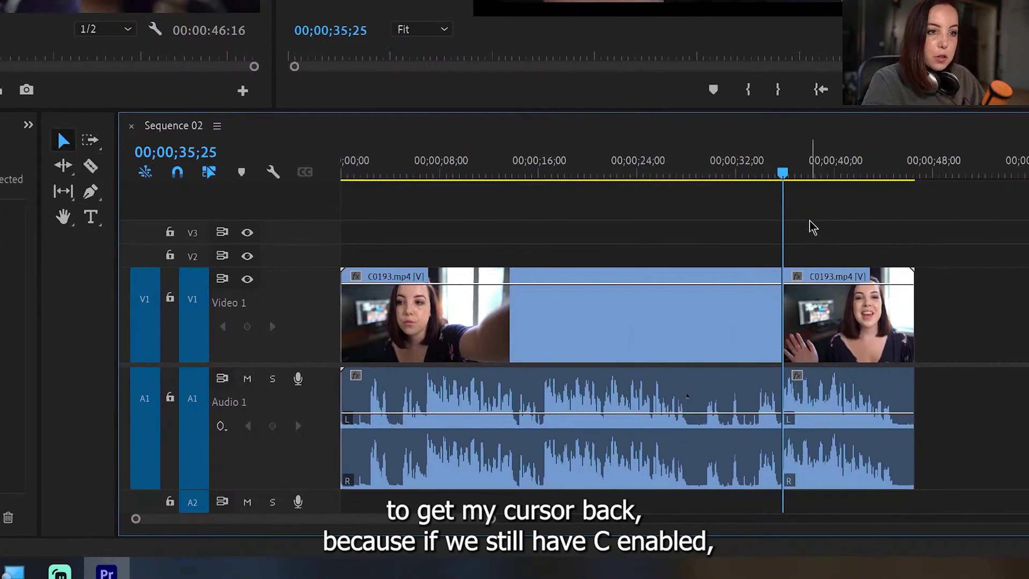
Make extra razor cuts, then delete the stray 21;02 edit point so one split remains
key(c)
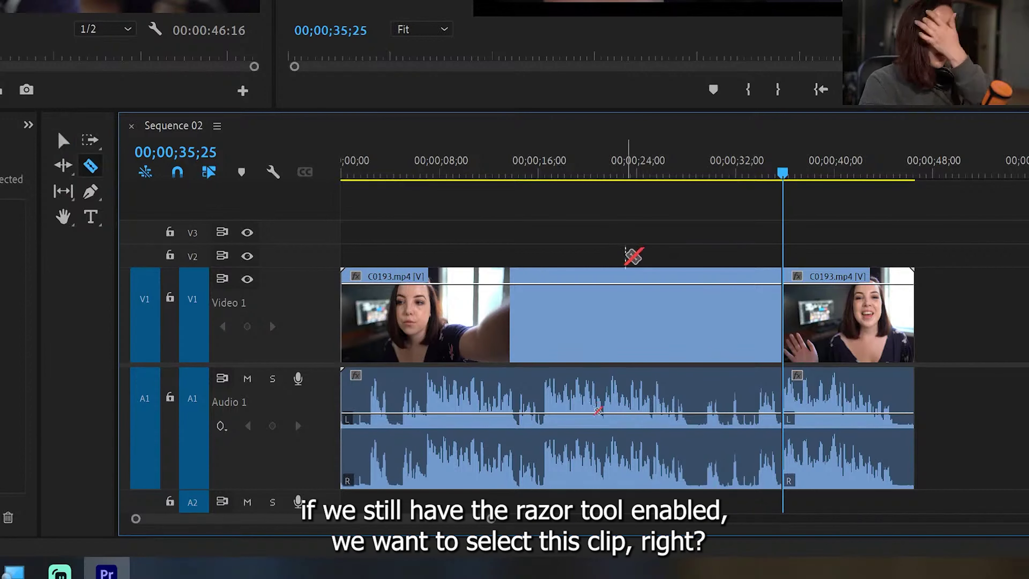
click(511, 377)
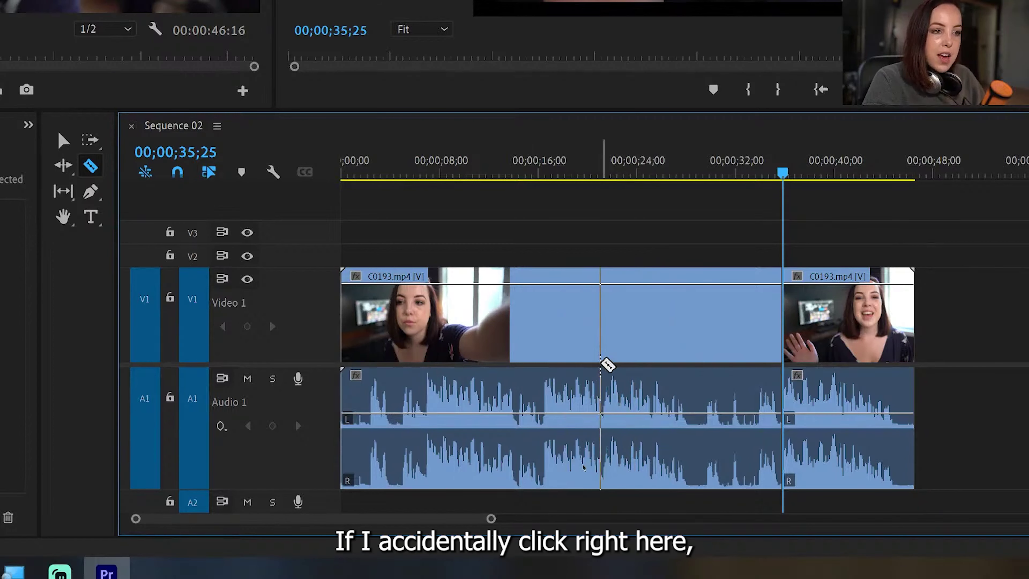
click(601, 361)
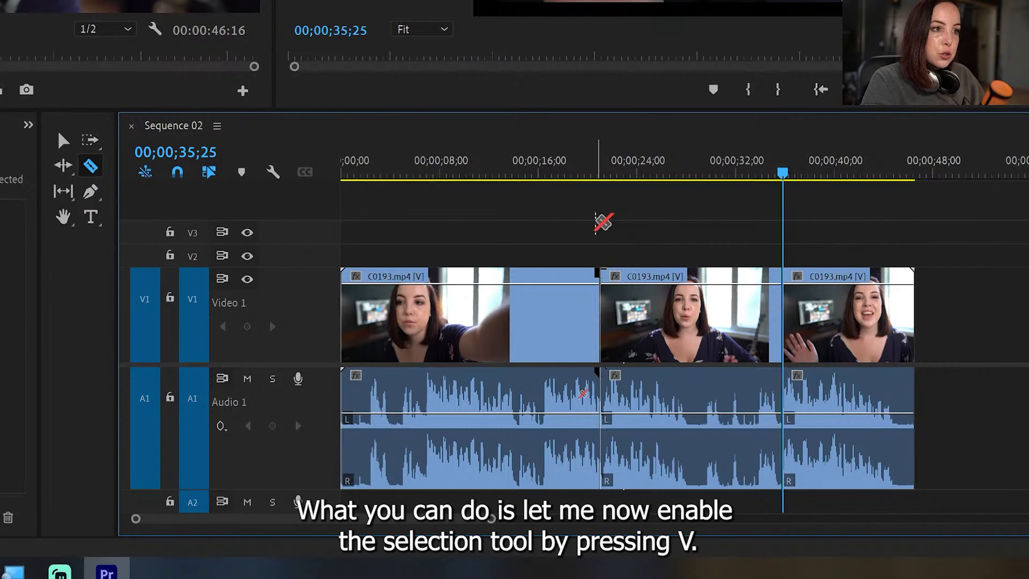
key(v)
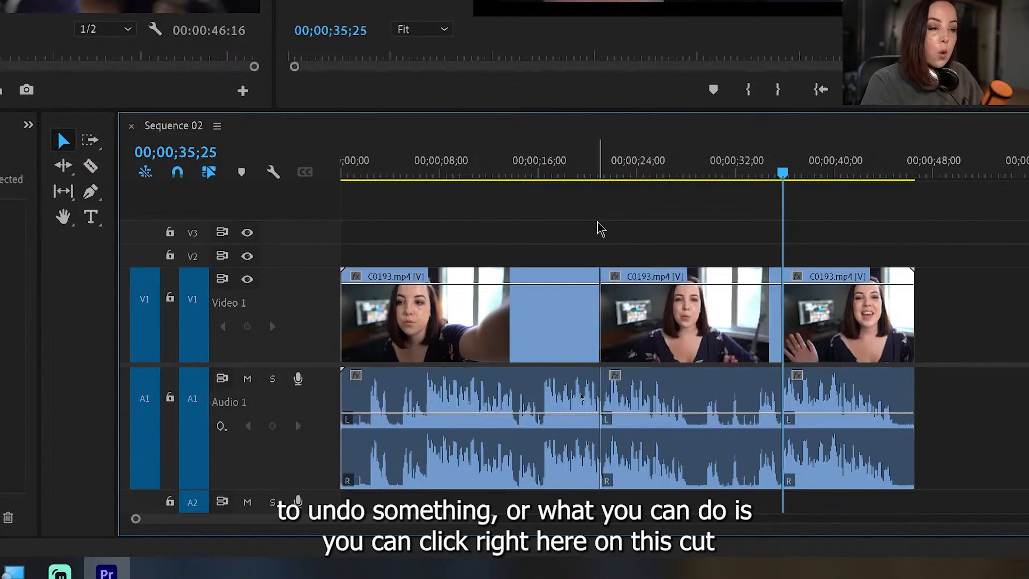
click(590, 323)
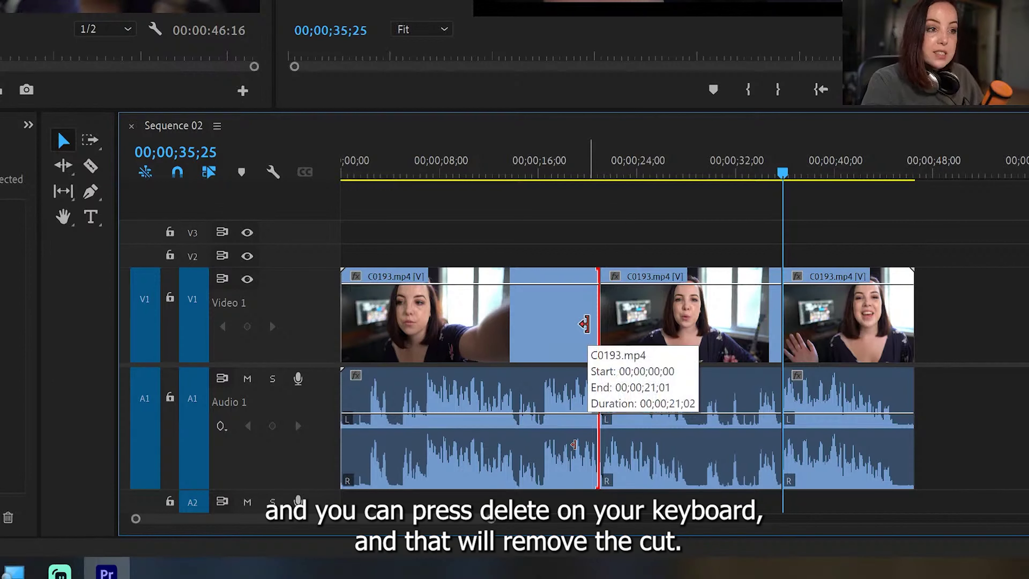
key(Delete)
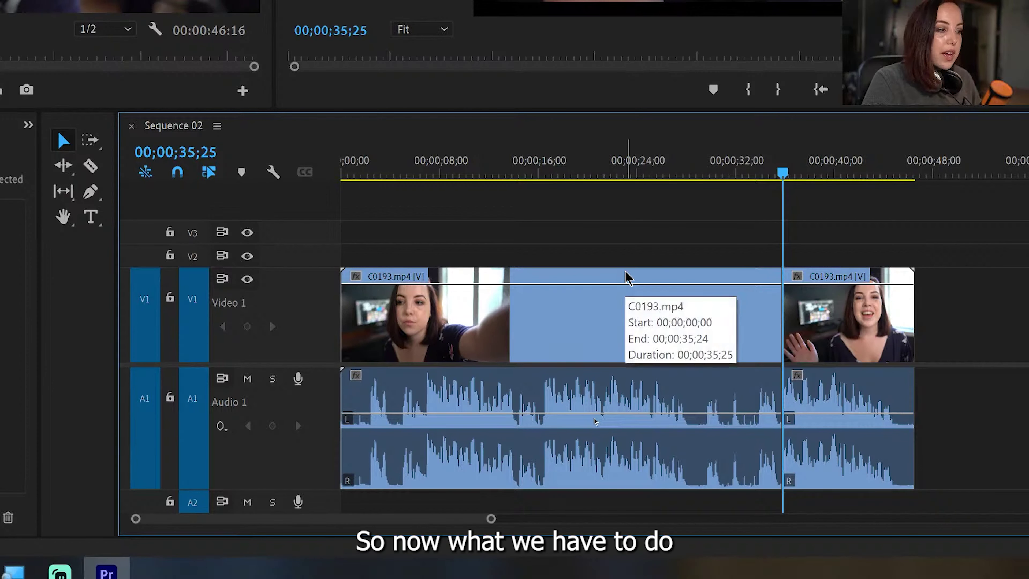
click(627, 278)
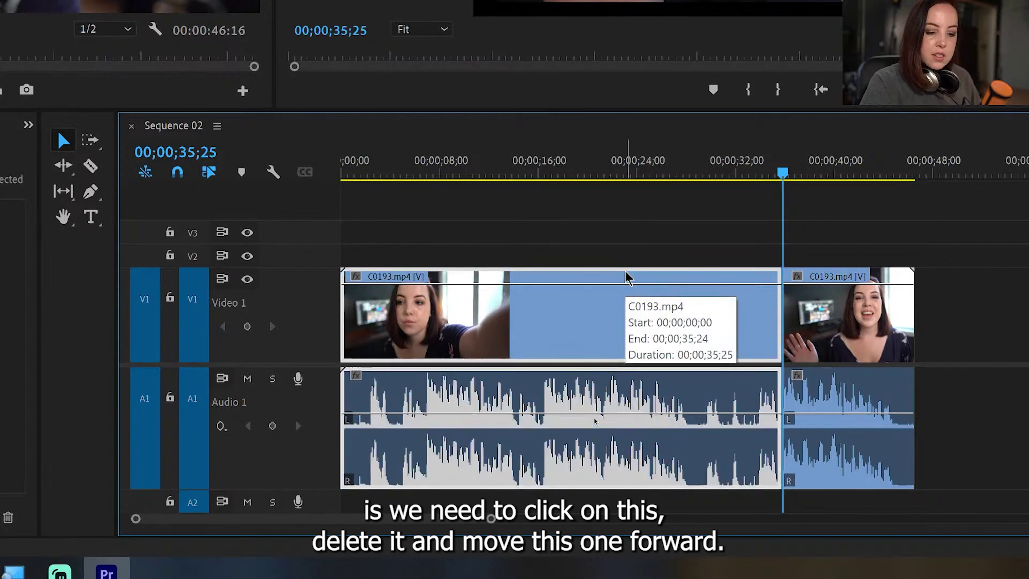
key(Delete)
drag(826, 320, 306, 318)
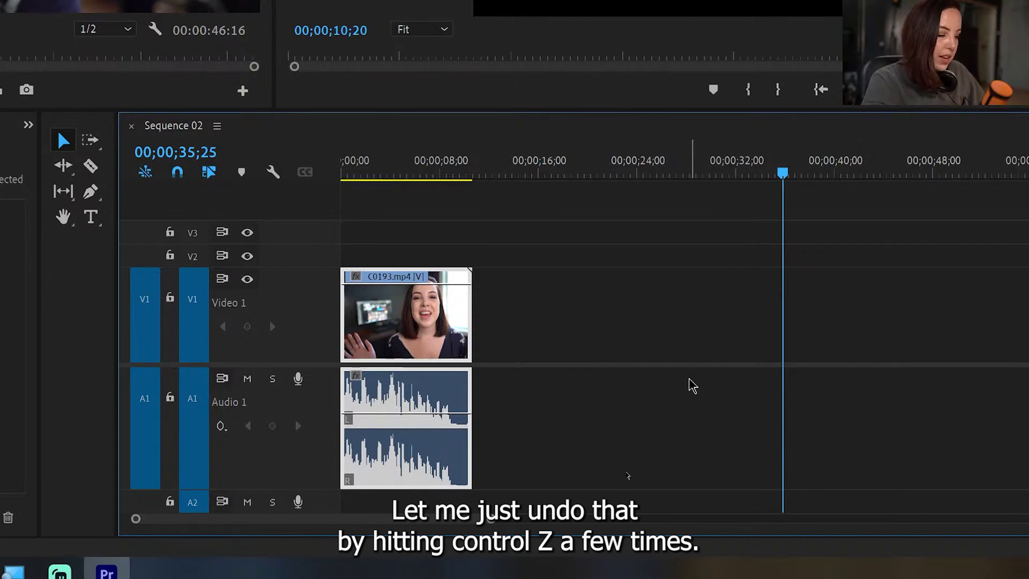
key(ctrl+z)
key(ctrl+z)
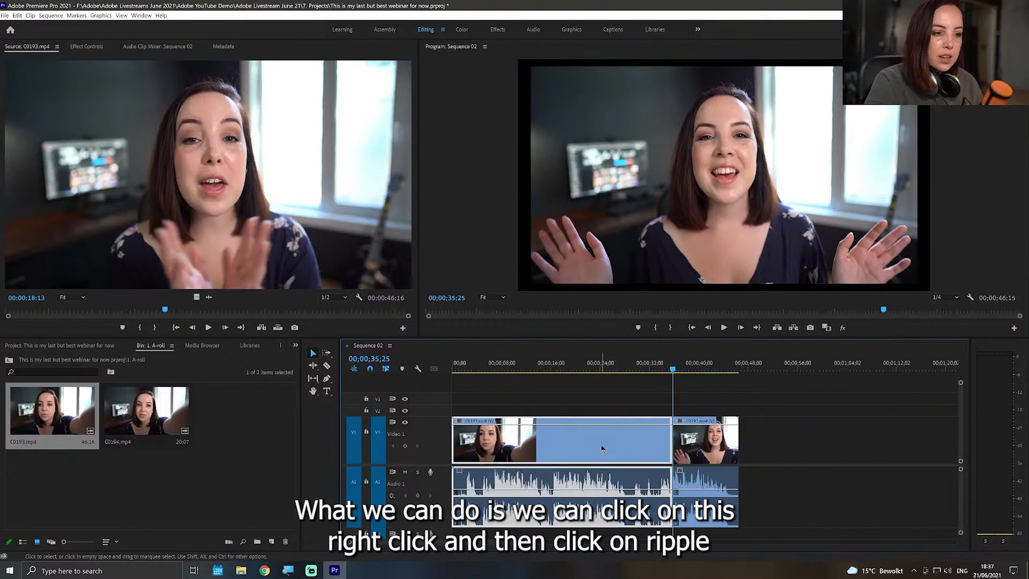
Ripple delete C0193's first part so the 00;00;10;20 remainder starts the sequence
right_click(602, 449)
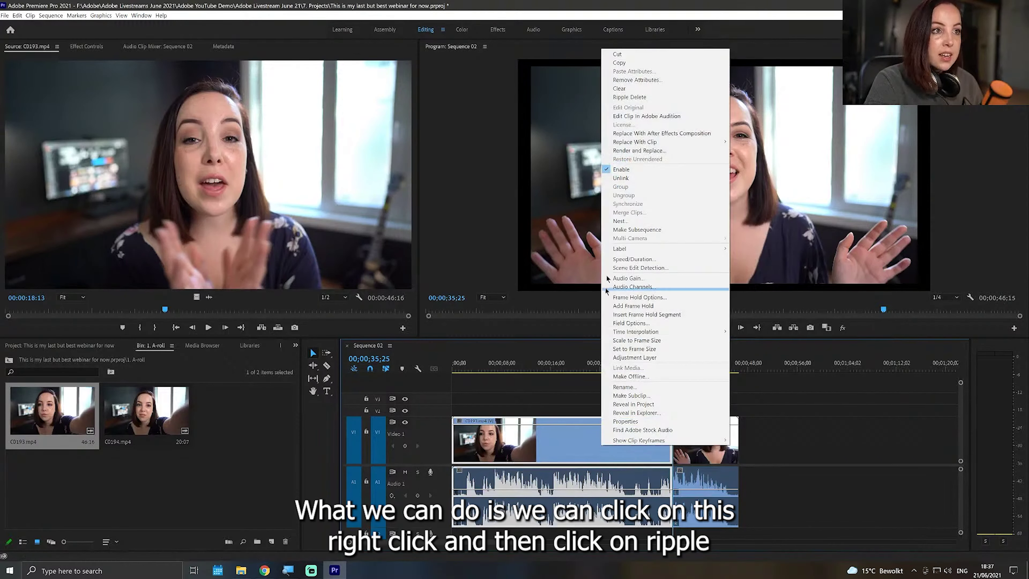
click(632, 97)
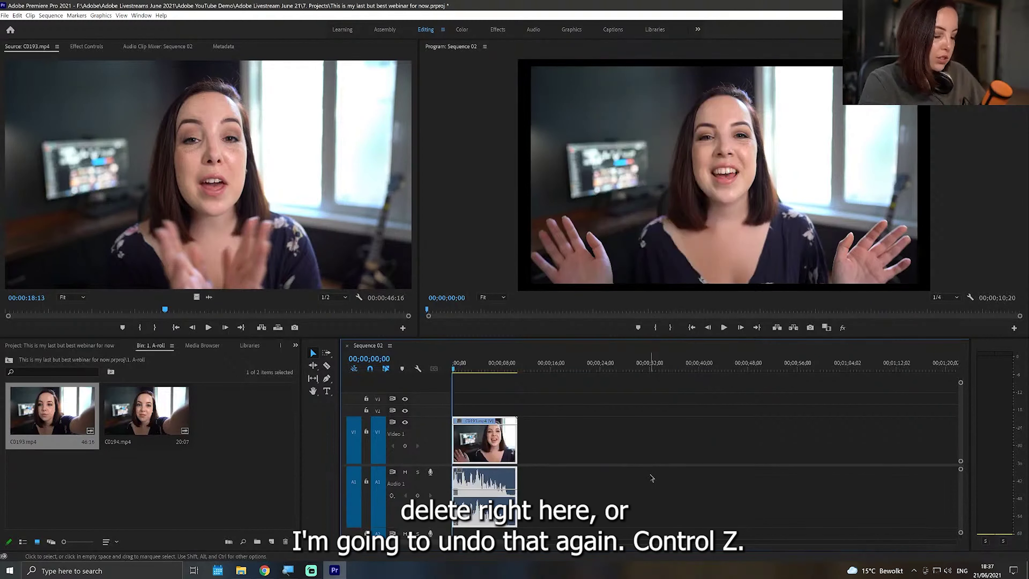
key(ctrl+z)
click(612, 440)
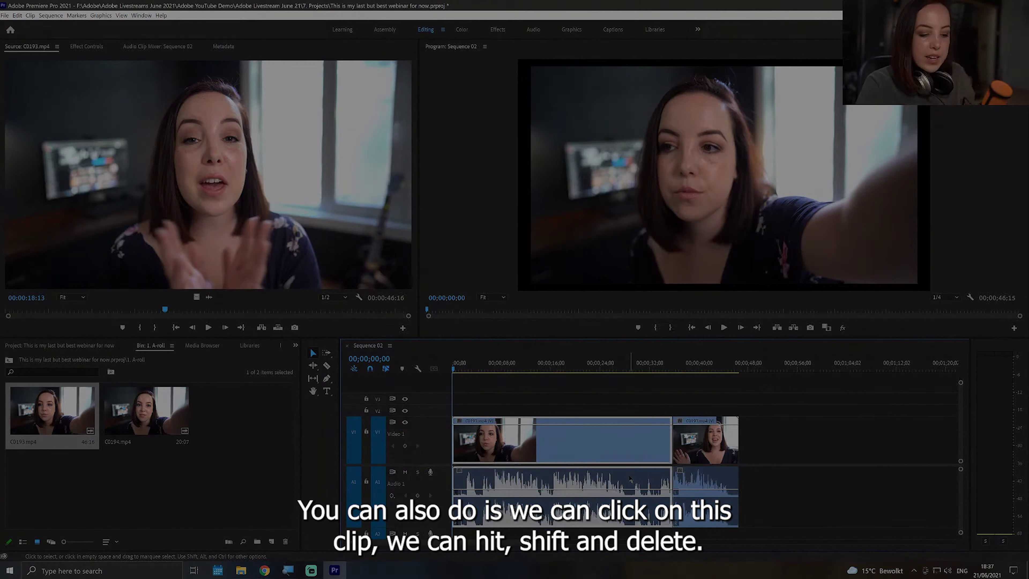
key(shift+Delete)
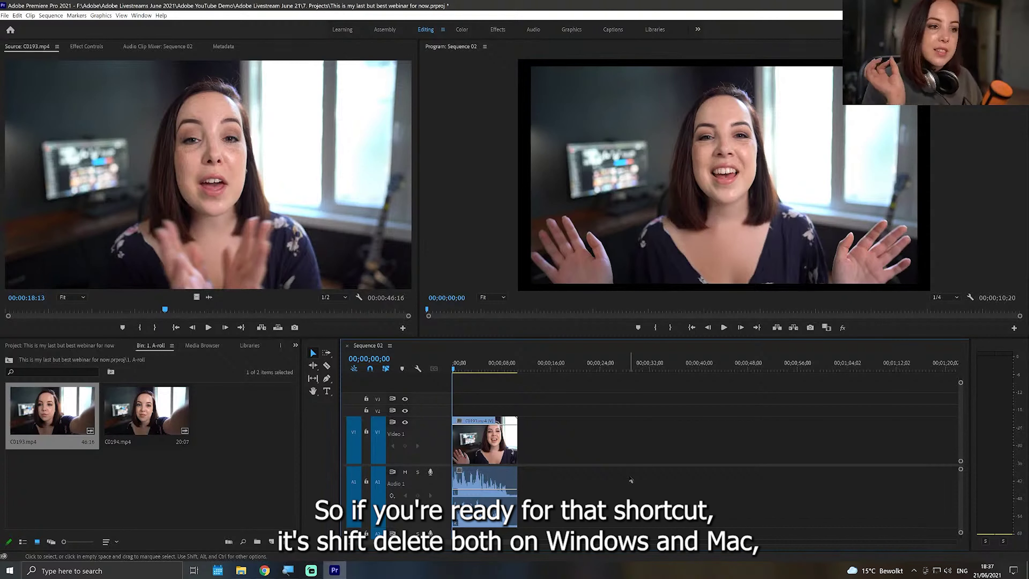
scroll(473, 483, up, 5)
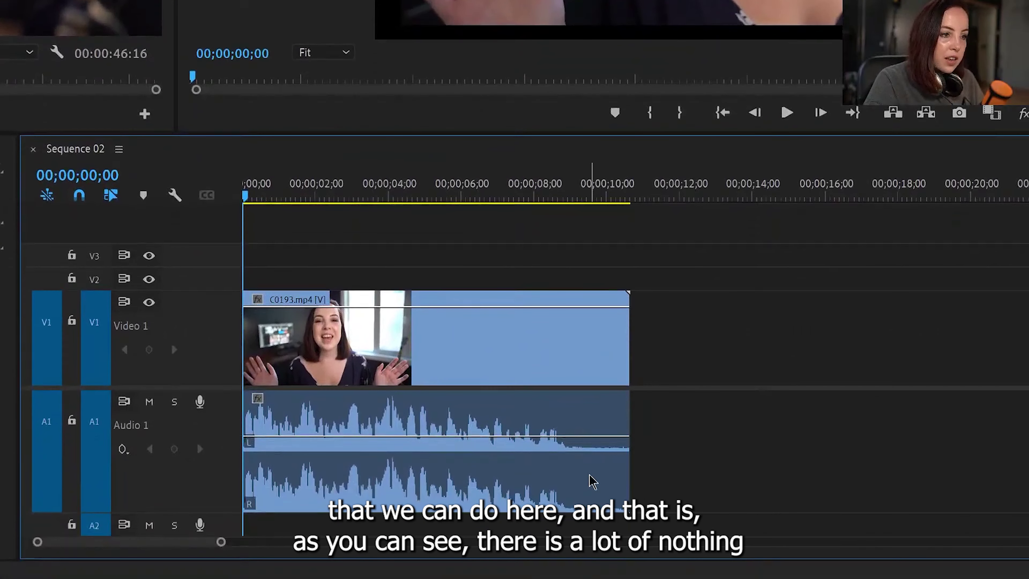
Trim C0193's end back to the playhead at 00;00;08;25
click(564, 478)
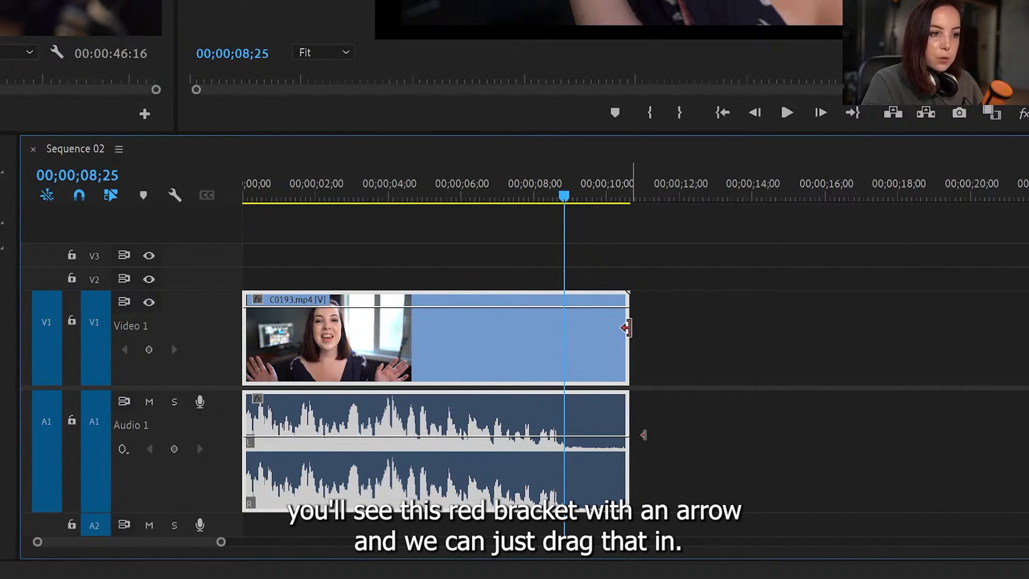
drag(626, 328, 568, 327)
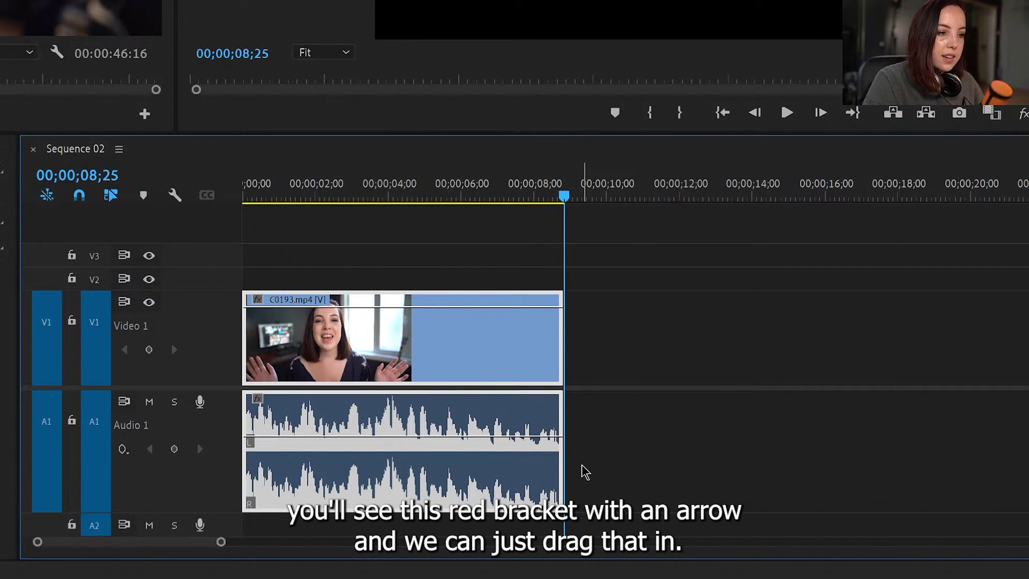
click(586, 421)
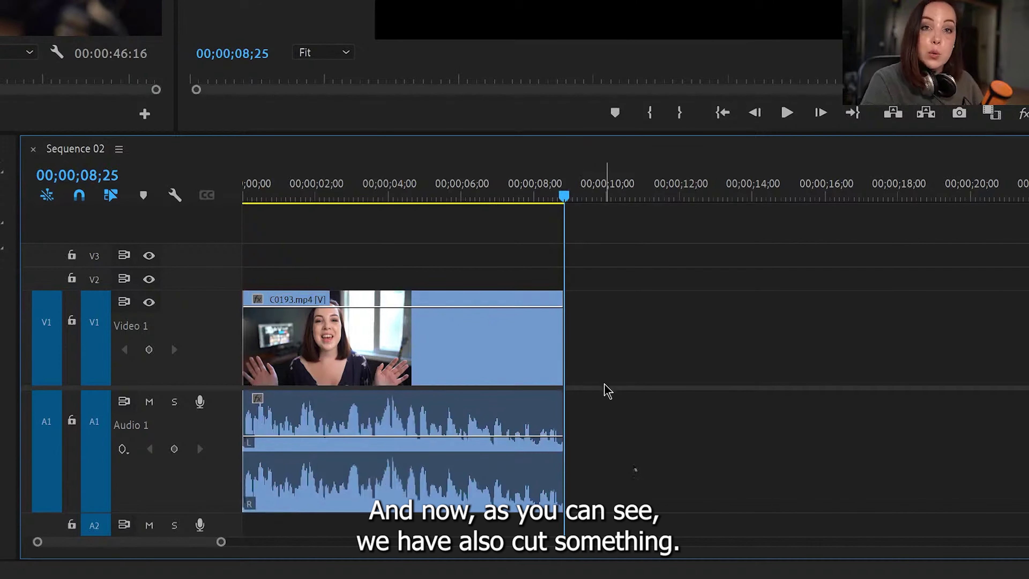